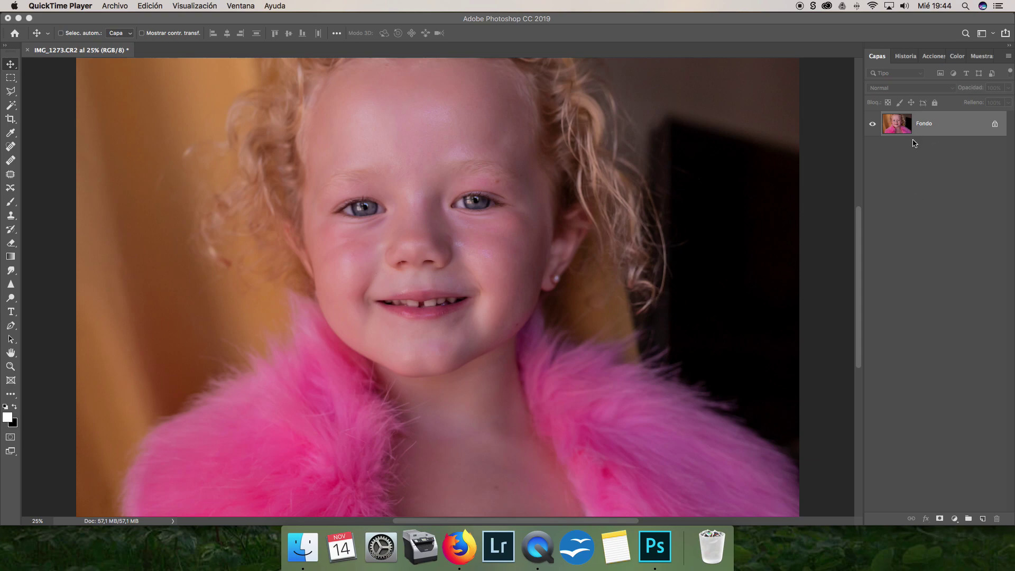
Select a tall rectangle over the girl's face and chest and copy it to a new layer, Capa 1
{"action": "left_click", "coordinate": [946, 128]}
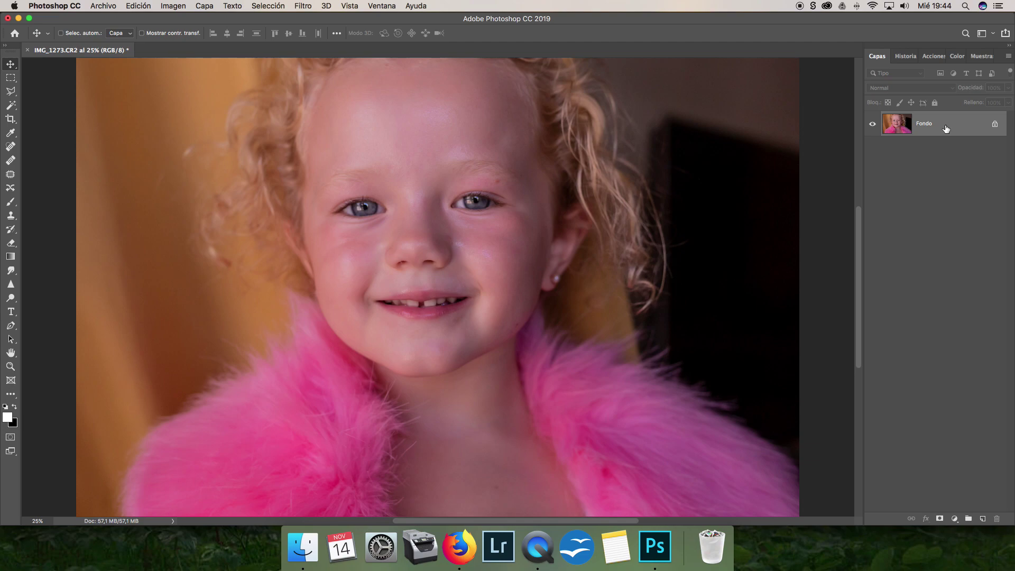
{"action": "left_click", "coordinate": [12, 79]}
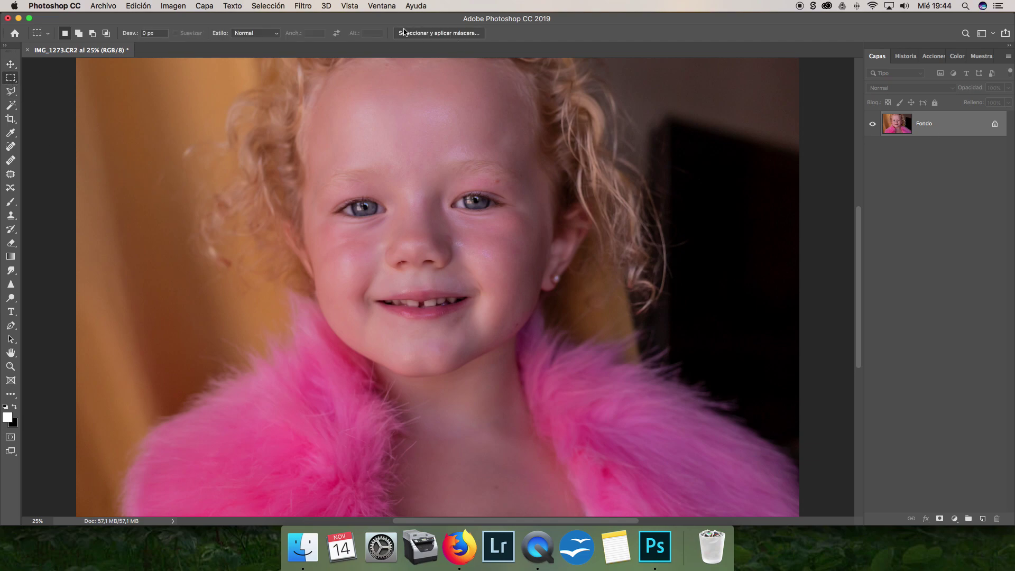
{"action": "mouse_move", "coordinate": [283, 59]}
{"action": "left_mouse_down"}
{"action": "mouse_move", "coordinate": [566, 480]}
{"action": "mouse_move", "coordinate": [590, 485]}
{"action": "left_mouse_up"}
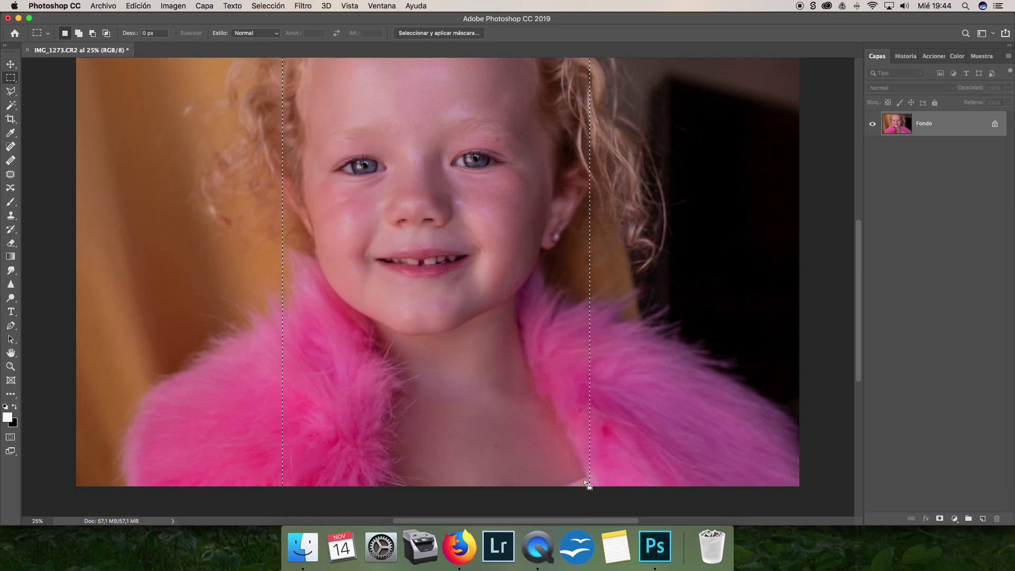
{"action": "scroll", "coordinate": [517, 366], "scroll_direction": "up", "scroll_amount": 3}
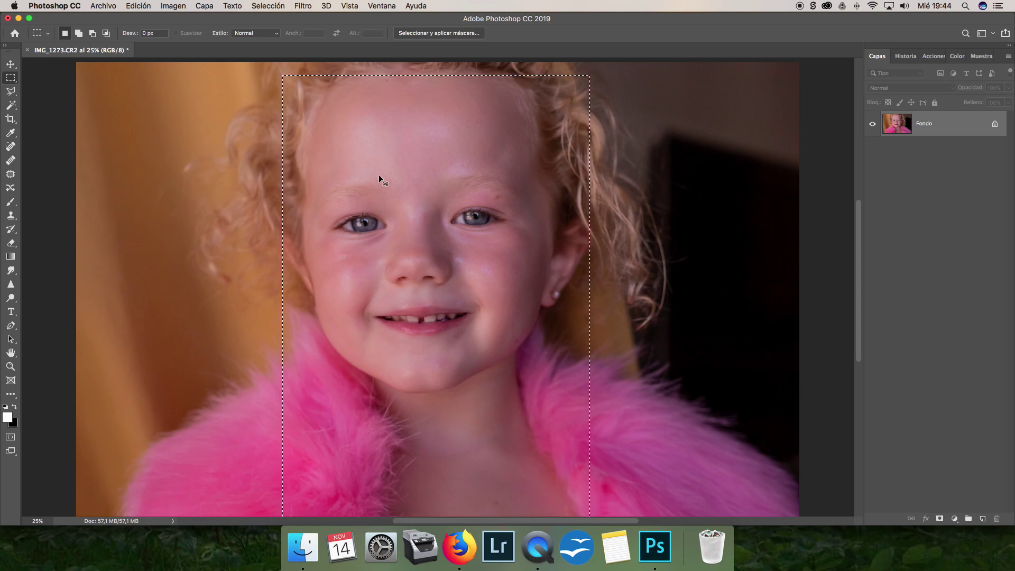
{"action": "key", "text": "super+minus"}
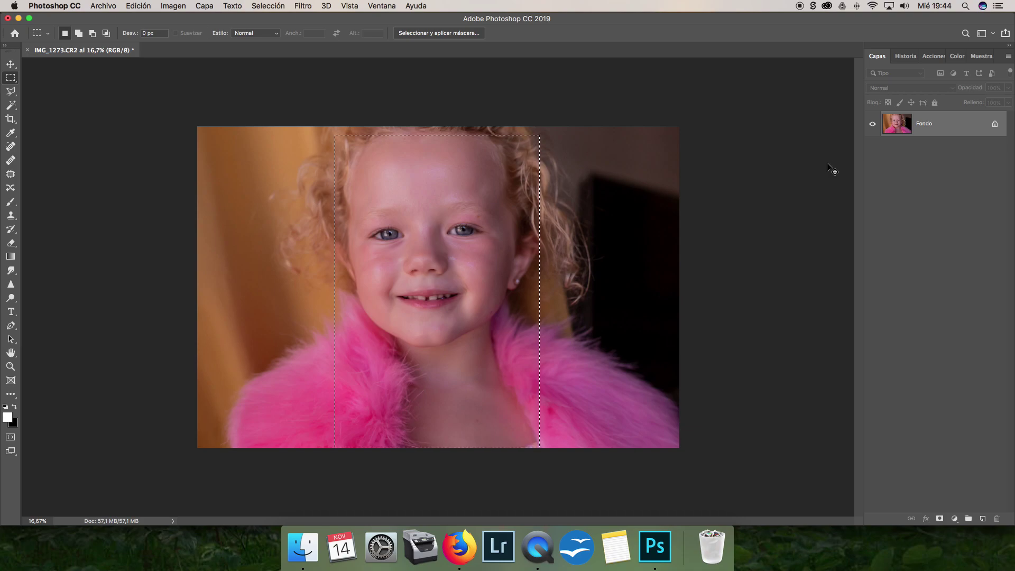
{"action": "key", "text": "super+j"}
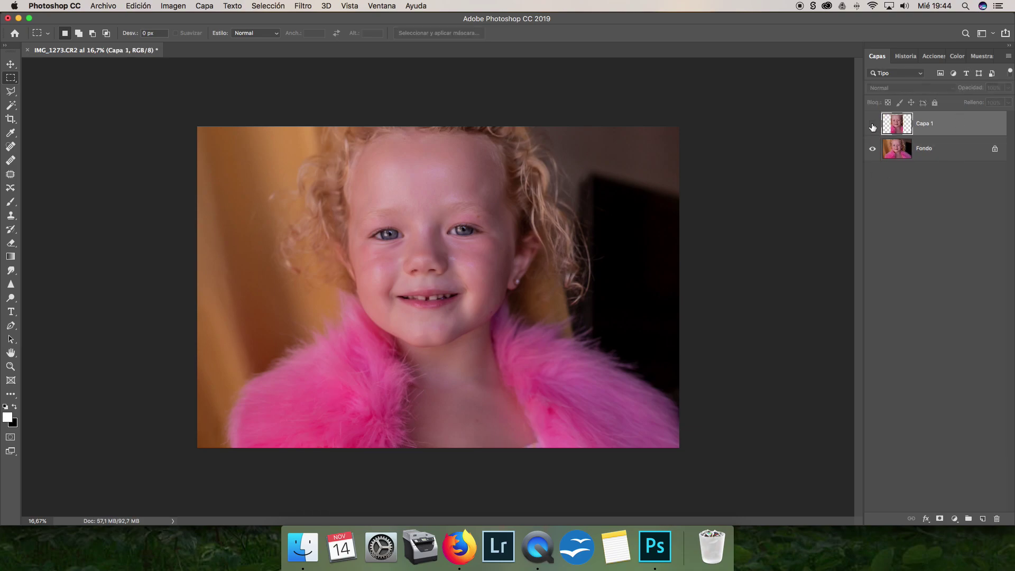
{"action": "left_click", "coordinate": [872, 149]}
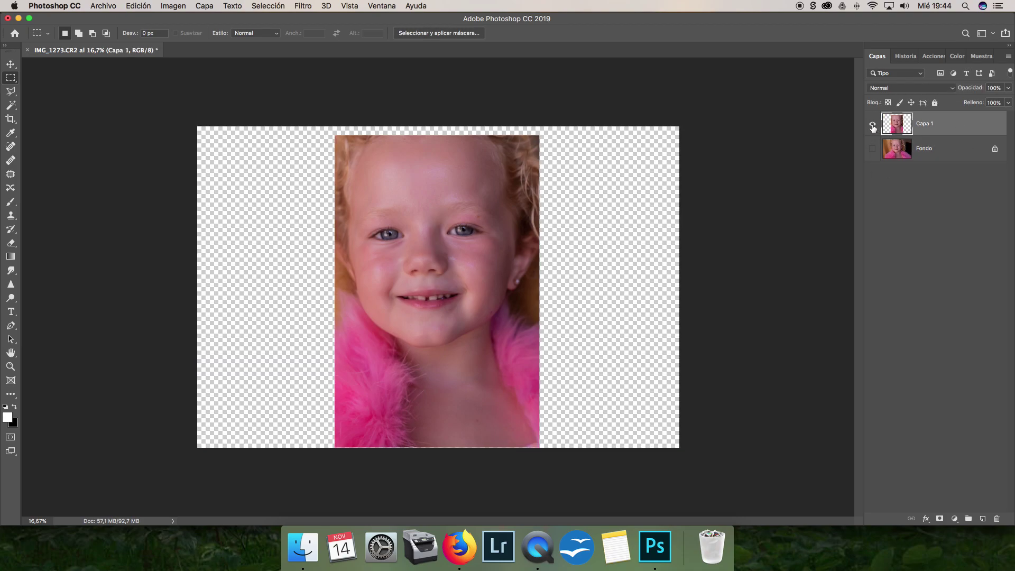
{"action": "left_click", "coordinate": [873, 125]}
{"action": "left_click", "coordinate": [873, 125]}
{"action": "left_click", "coordinate": [873, 149]}
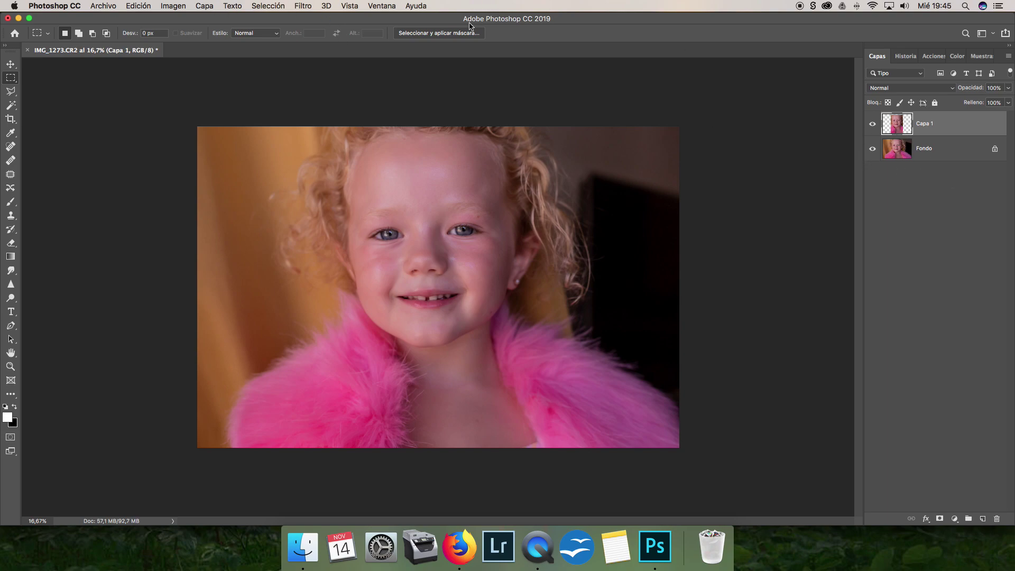
Convert Capa 1 to black and white with the default Blanco y negro settings
{"action": "left_click", "coordinate": [171, 7]}
{"action": "mouse_move", "coordinate": [180, 35]}
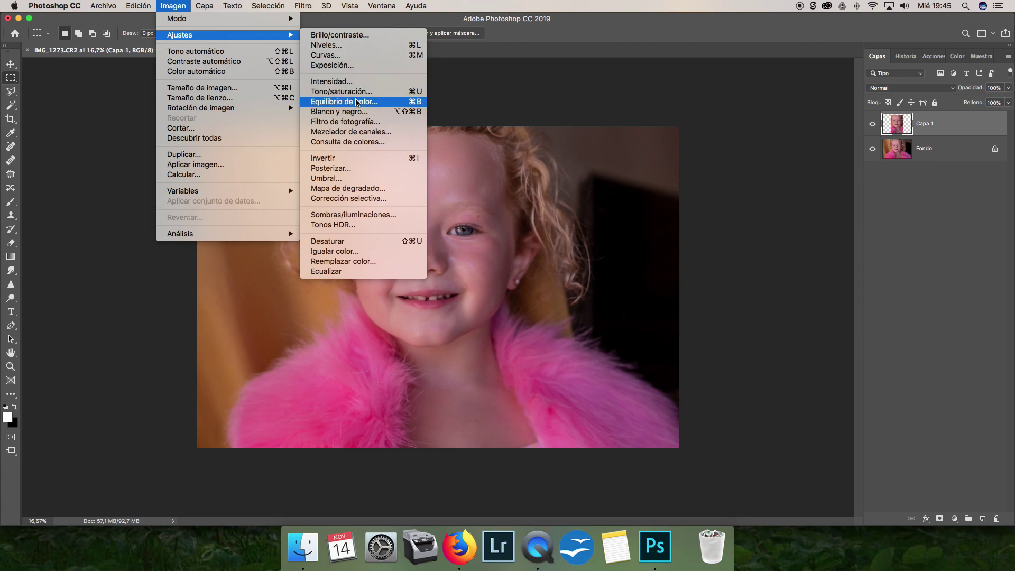
{"action": "left_click", "coordinate": [351, 118]}
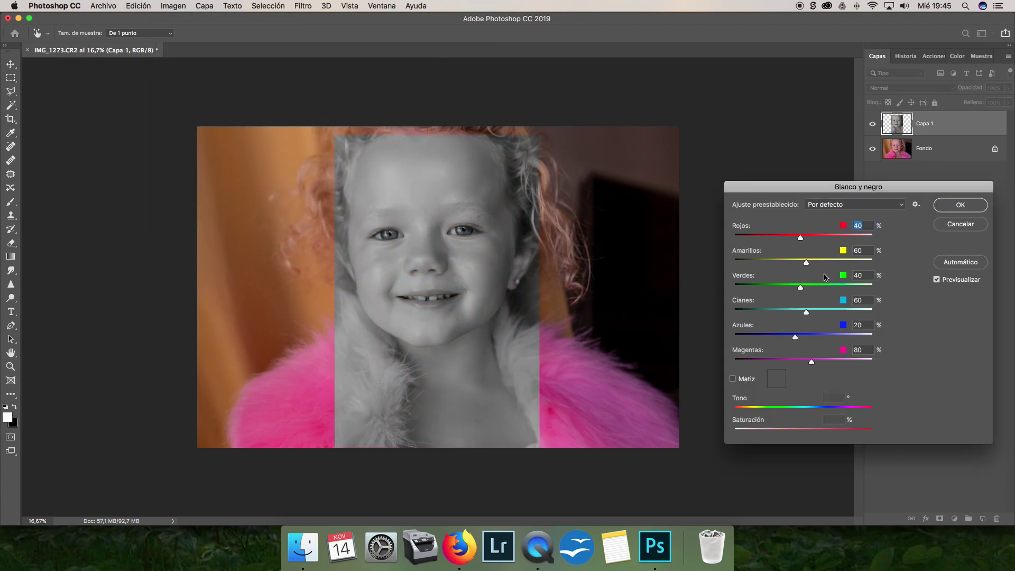
{"action": "left_click", "coordinate": [961, 205]}
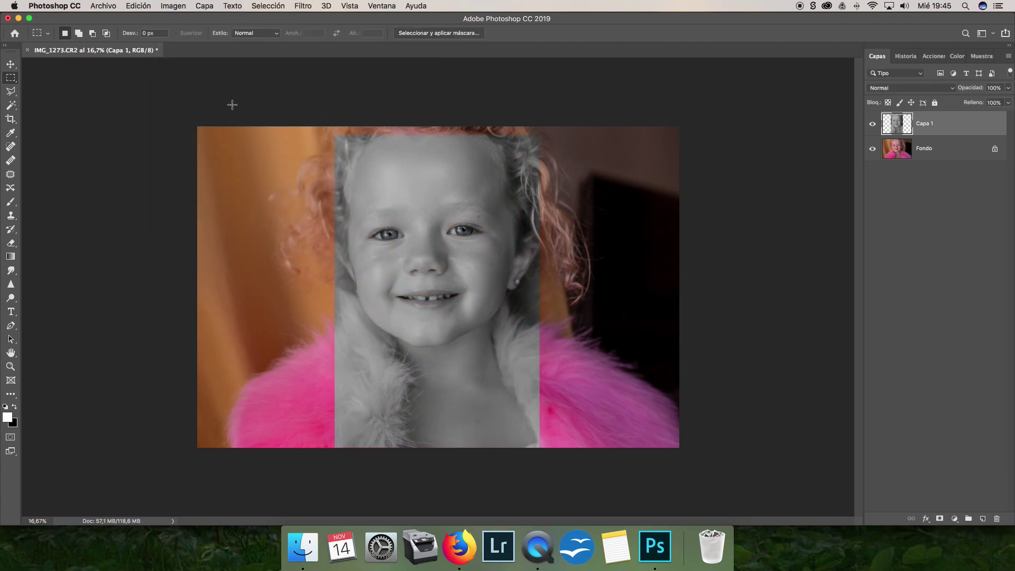
{"action": "left_click", "coordinate": [169, 6]}
{"action": "mouse_move", "coordinate": [179, 34]}
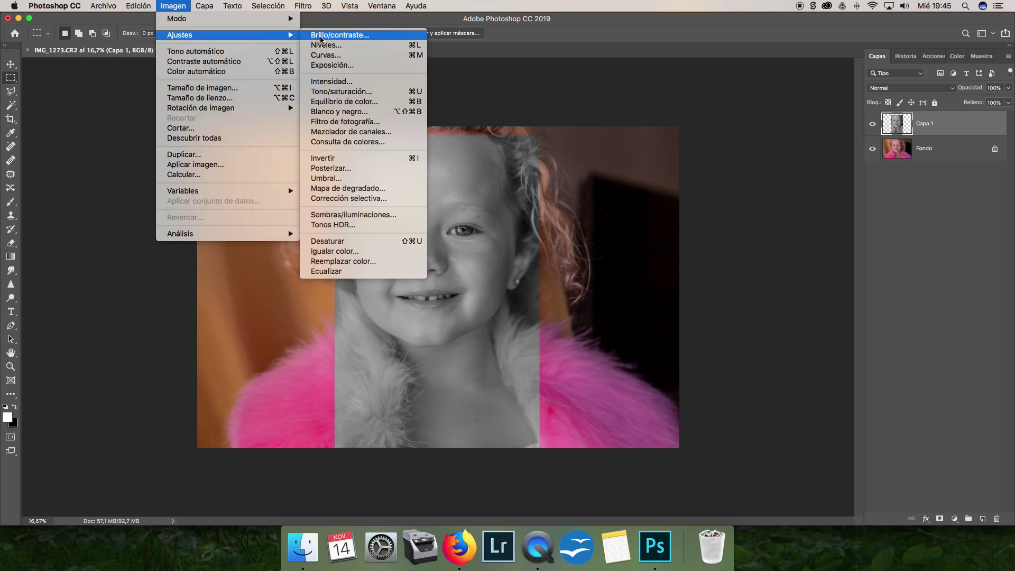
Apply a Filtro caliente (81) photo filter at 55% density to Capa 1
{"action": "left_click", "coordinate": [352, 123]}
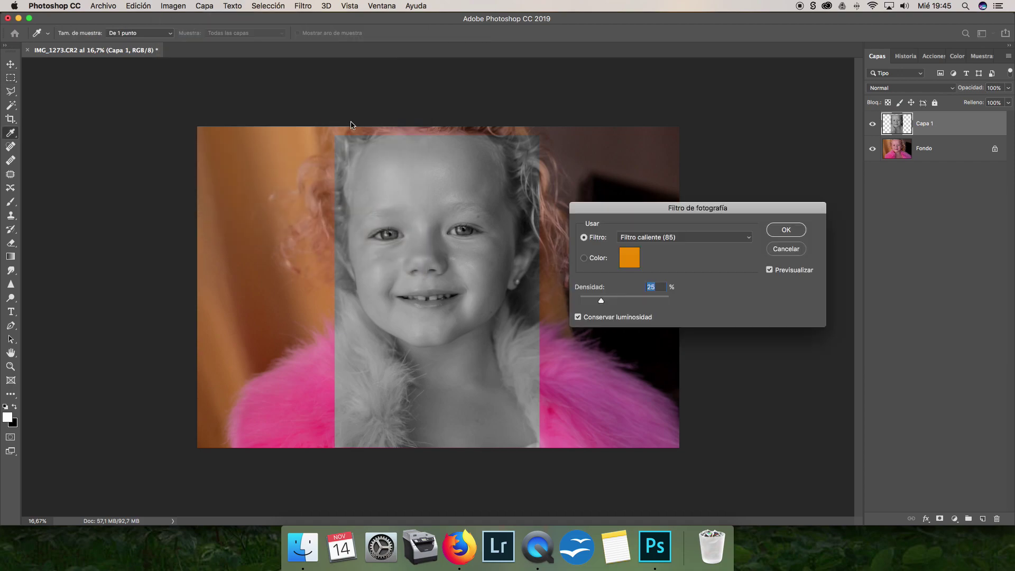
{"action": "left_click", "coordinate": [644, 240]}
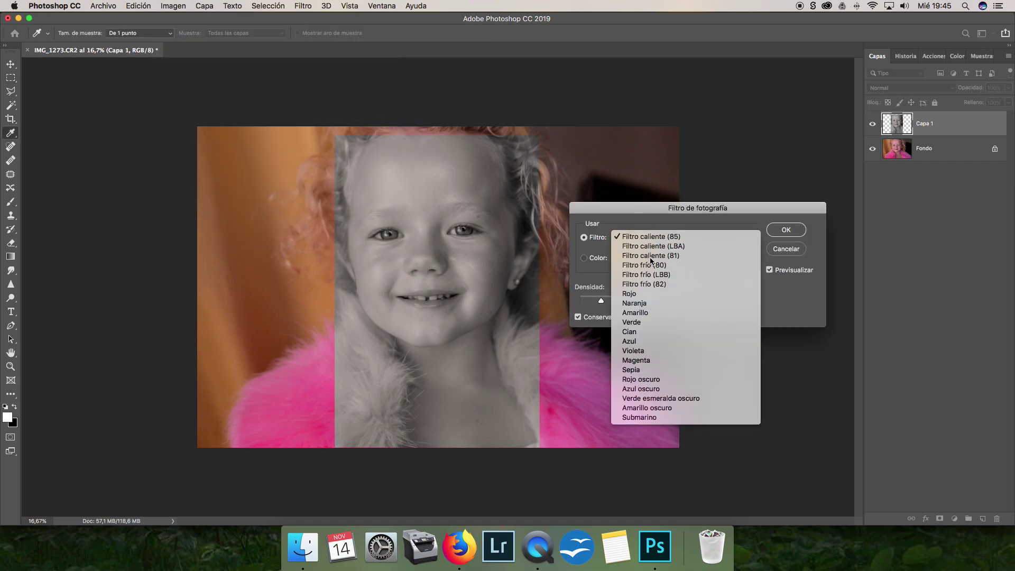
{"action": "left_click", "coordinate": [652, 256]}
{"action": "left_click_drag", "start_coordinate": [603, 303], "coordinate": [626, 306]}
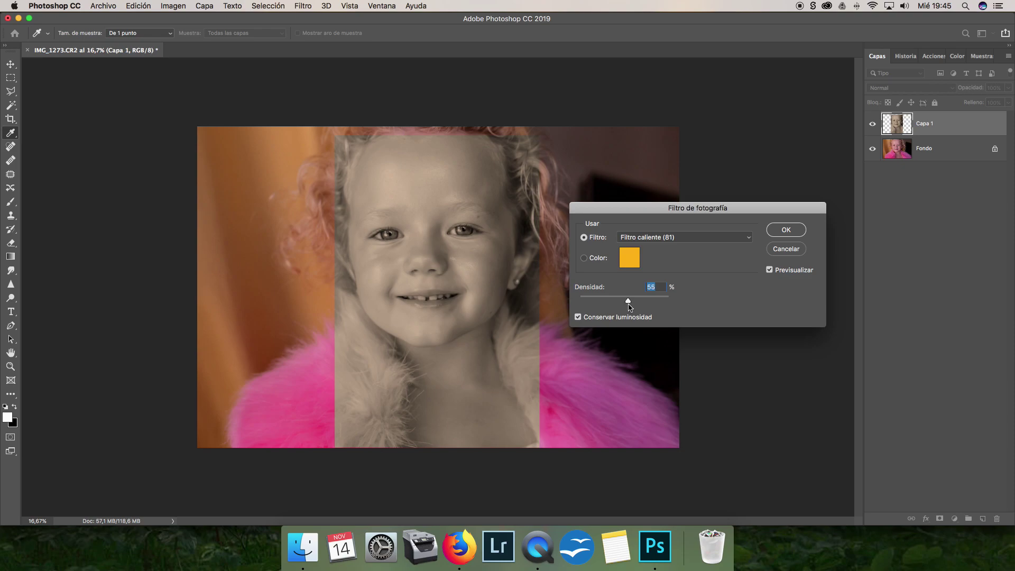
{"action": "left_click", "coordinate": [797, 231]}
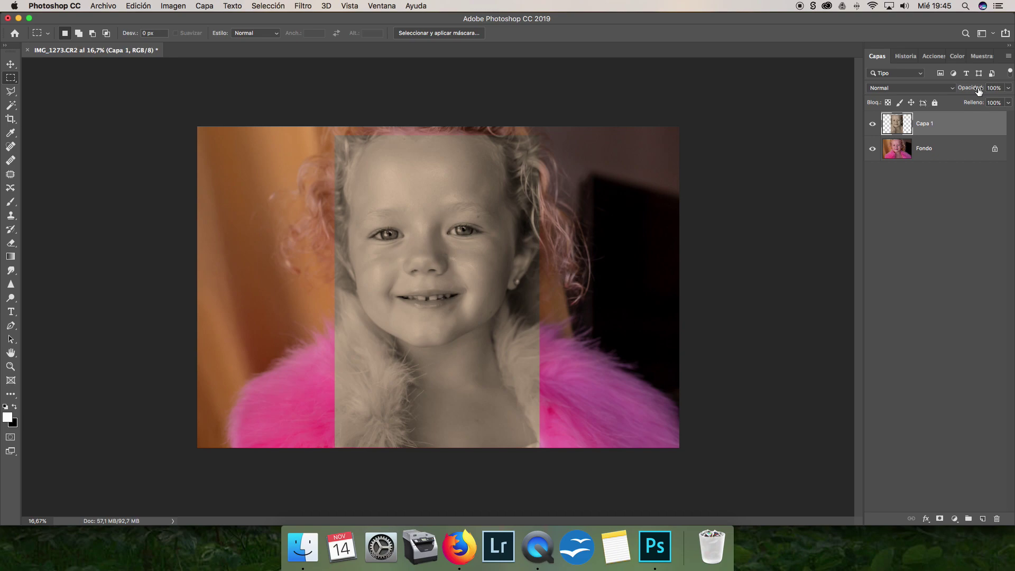
Set Capa 1's layer opacity to 23%
{"action": "left_click_drag", "start_coordinate": [979, 91], "coordinate": [972, 91]}
{"action": "left_click", "coordinate": [1009, 90]}
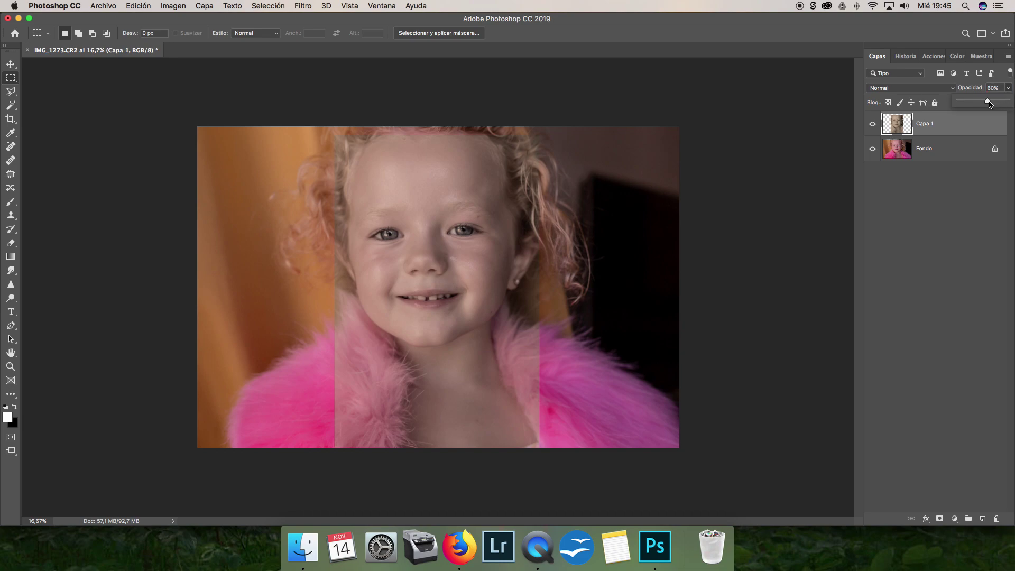
{"action": "left_click_drag", "start_coordinate": [986, 104], "coordinate": [978, 103]}
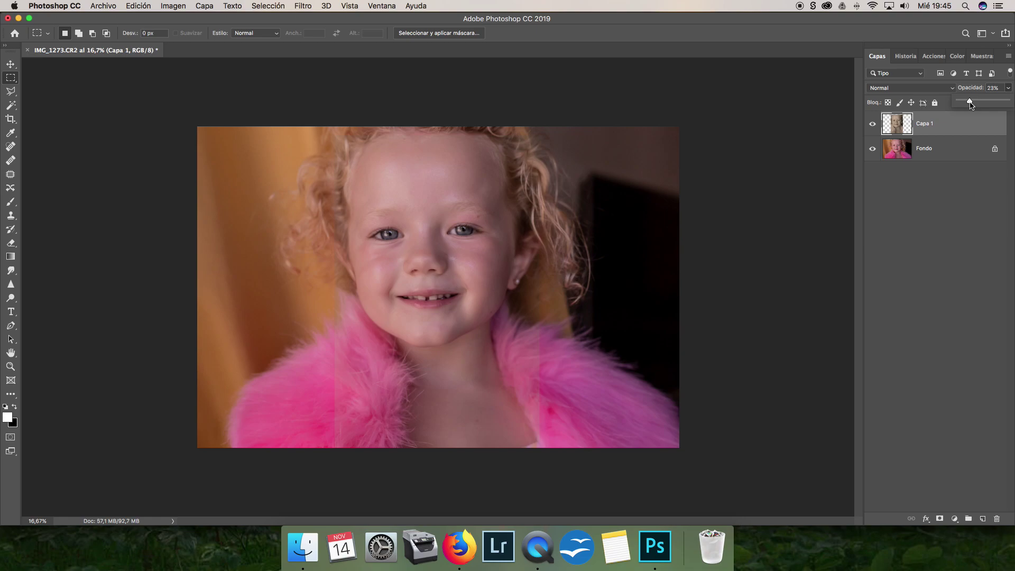
{"action": "left_click", "coordinate": [933, 192]}
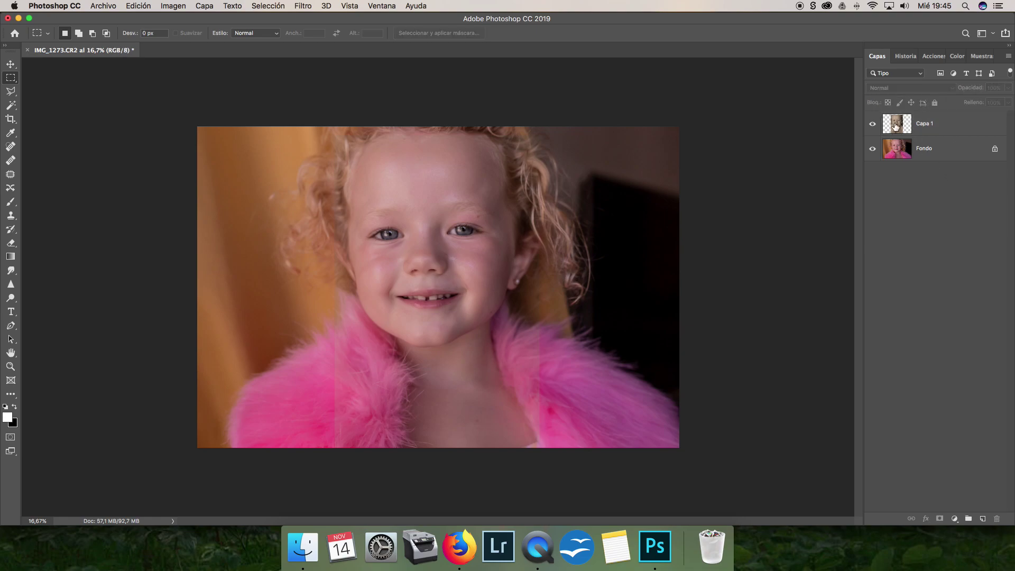
{"action": "left_click", "coordinate": [873, 125]}
{"action": "left_click", "coordinate": [872, 126]}
{"action": "key", "text": "super+plus"}
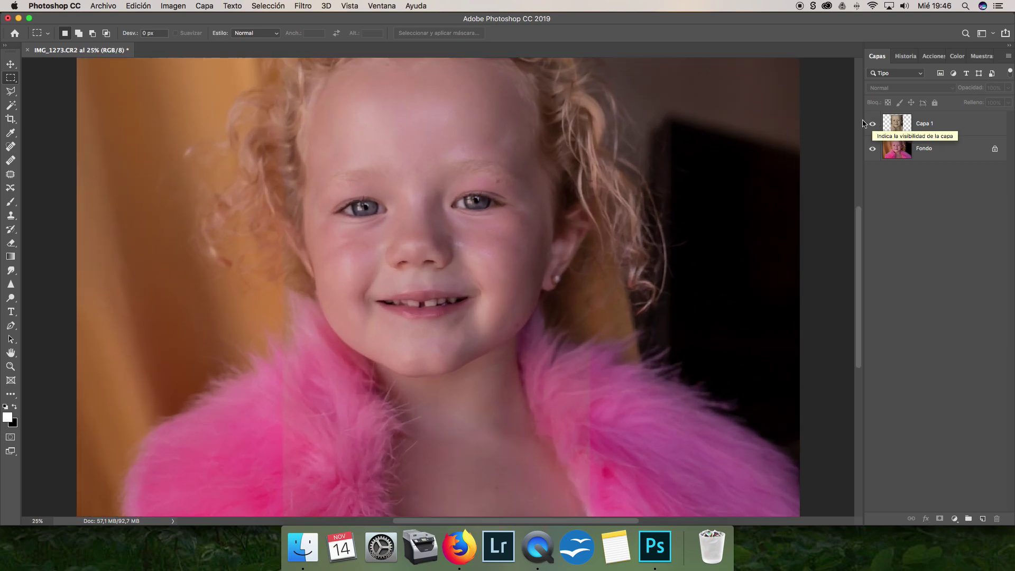
{"action": "key", "text": "super+plus"}
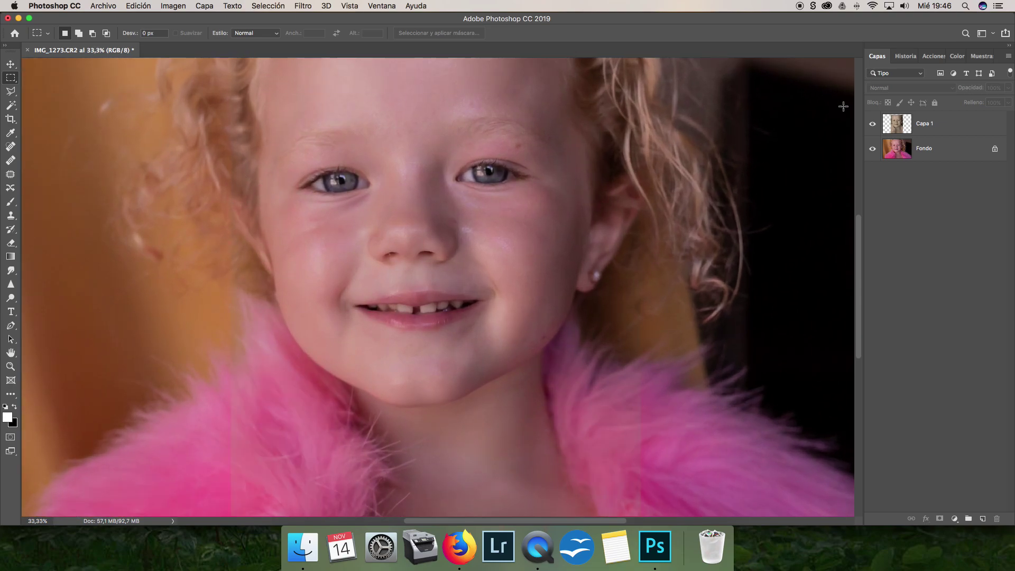
{"action": "key", "text": "super+minus"}
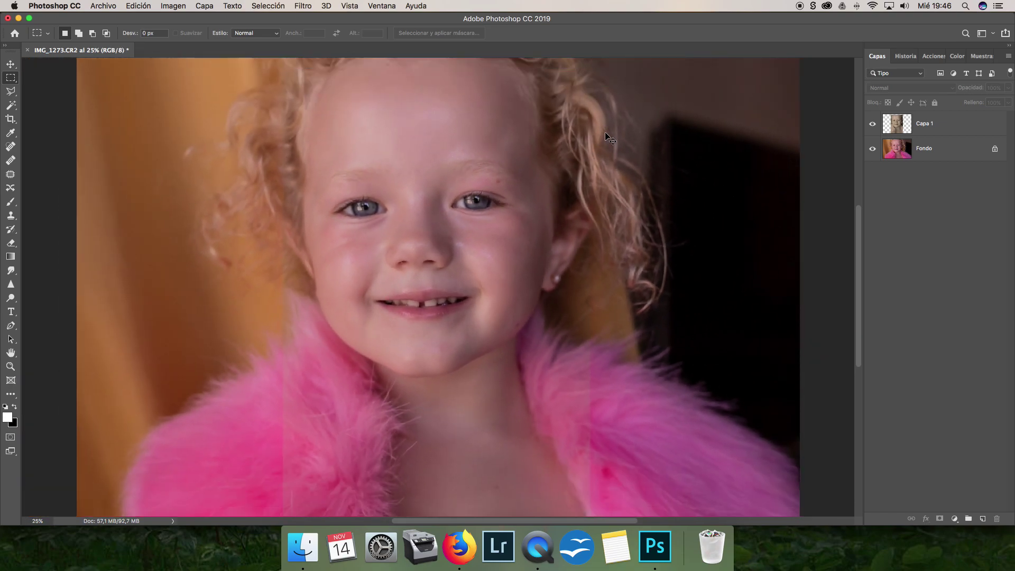
{"action": "left_click", "coordinate": [949, 130]}
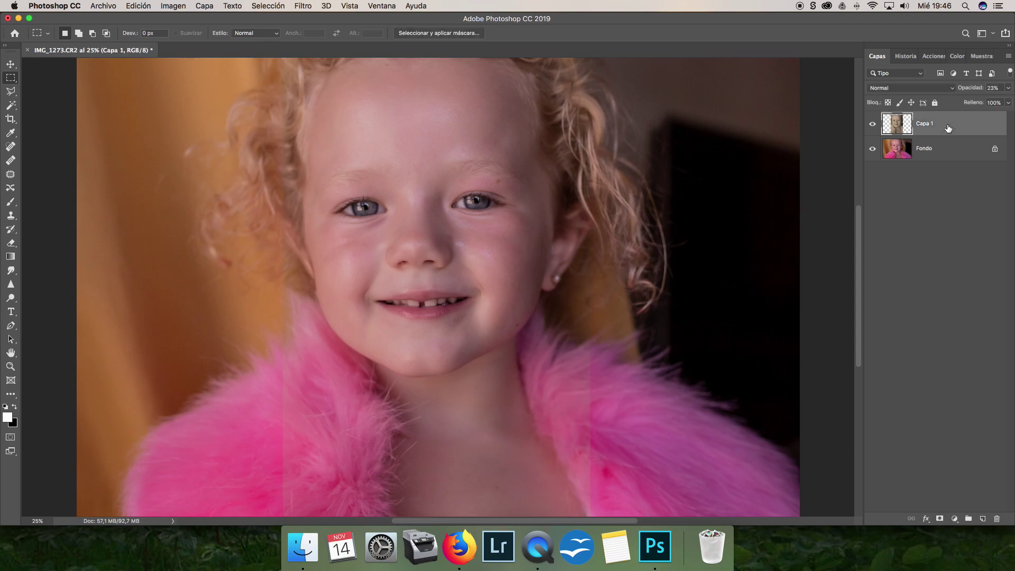
{"action": "left_click", "coordinate": [939, 518]}
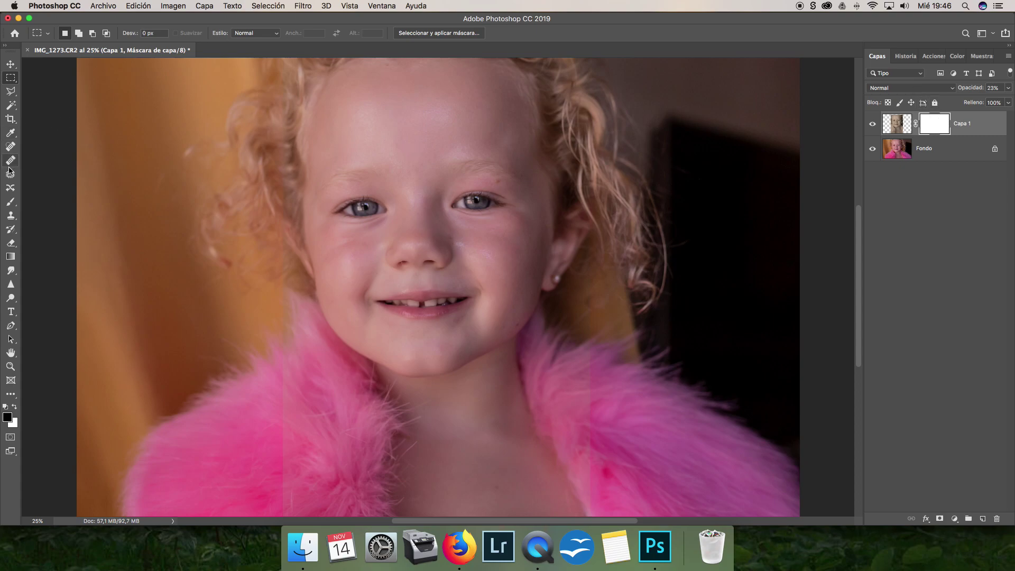
Set the Brush to 87% opacity and size 389, and paint black down the mask's left side
{"action": "left_click", "coordinate": [11, 202]}
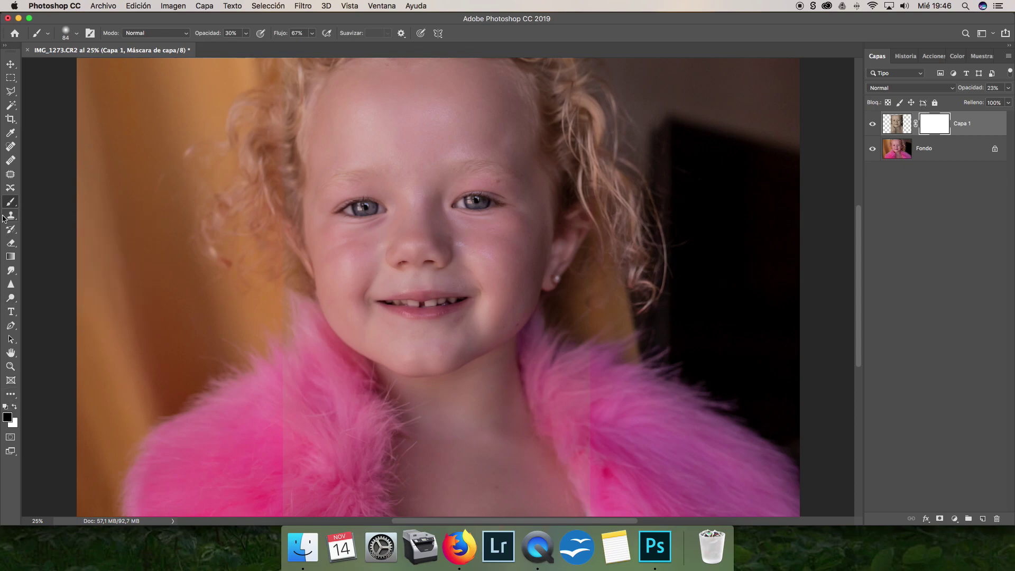
{"action": "left_click", "coordinate": [246, 33]}
{"action": "left_click_drag", "start_coordinate": [246, 46], "coordinate": [274, 46]}
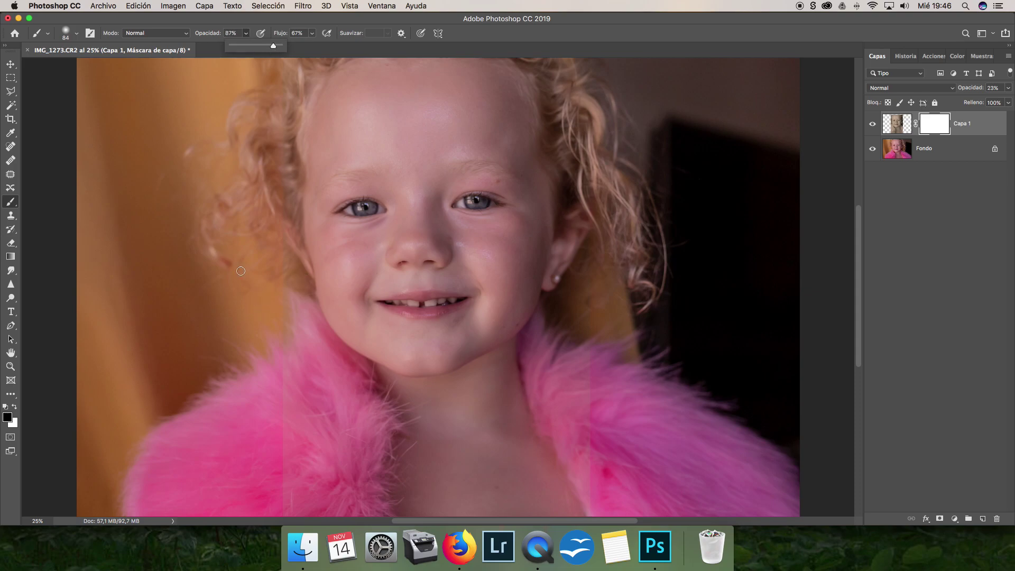
{"action": "left_click_drag", "start_coordinate": [238, 256], "coordinate": [274, 240]}
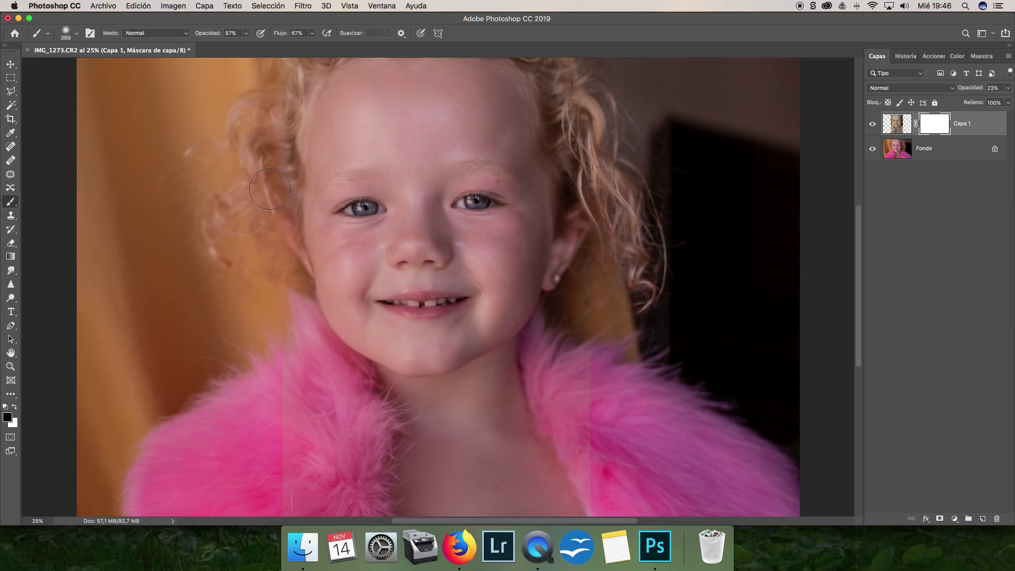
{"action": "left_click_drag", "start_coordinate": [300, 55], "coordinate": [216, 301]}
{"action": "left_click_drag", "start_coordinate": [265, 411], "coordinate": [285, 476]}
Paint the mask black over the fur collar and left edge, checking the result zoomed in
{"action": "scroll", "coordinate": [403, 481], "scroll_direction": "left", "scroll_amount": 10}
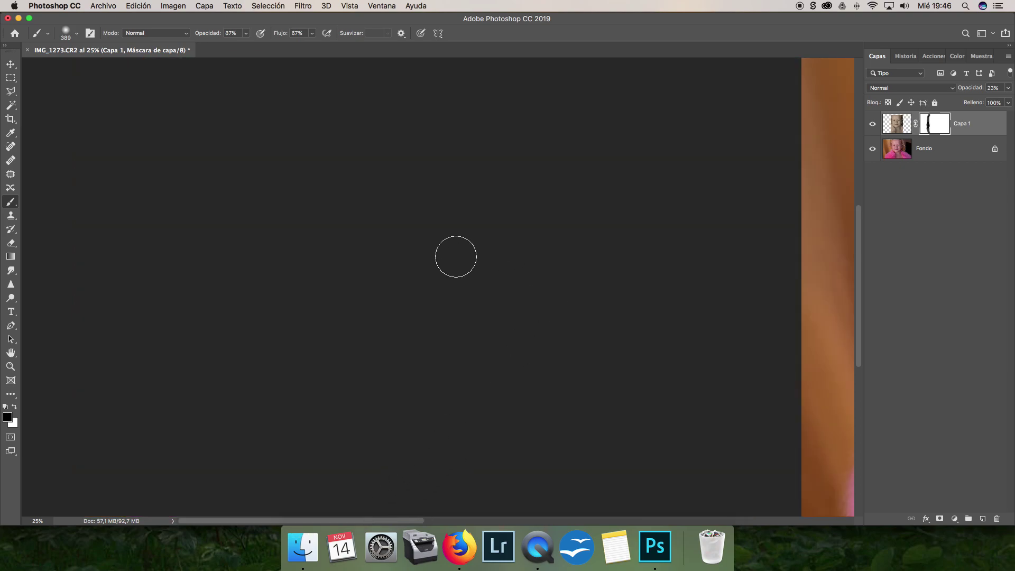
{"action": "key", "text": "super+0"}
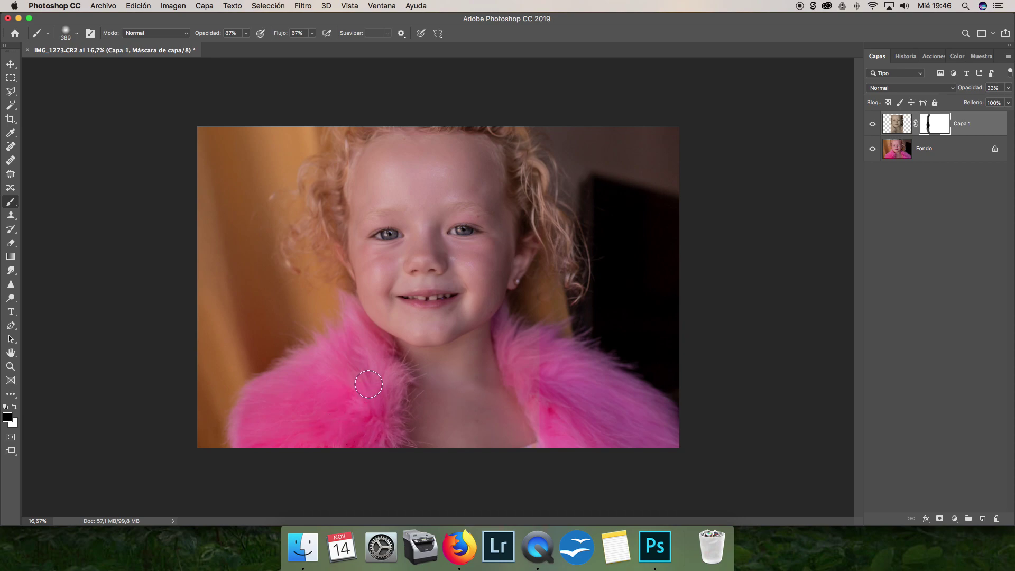
{"action": "left_click_drag", "start_coordinate": [539, 402], "coordinate": [532, 375]}
{"action": "mouse_move", "coordinate": [531, 320]}
{"action": "left_mouse_down"}
{"action": "mouse_move", "coordinate": [527, 376]}
{"action": "mouse_move", "coordinate": [549, 278]}
{"action": "left_mouse_up"}
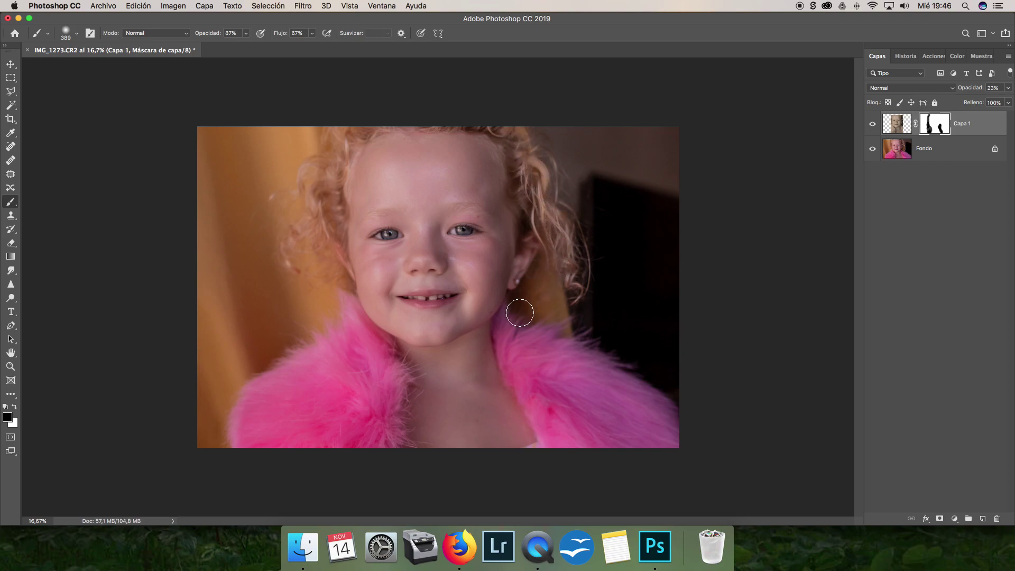
{"action": "left_click_drag", "start_coordinate": [341, 128], "coordinate": [347, 142]}
{"action": "key", "text": "super+plus"}
{"action": "key", "text": "super+plus"}
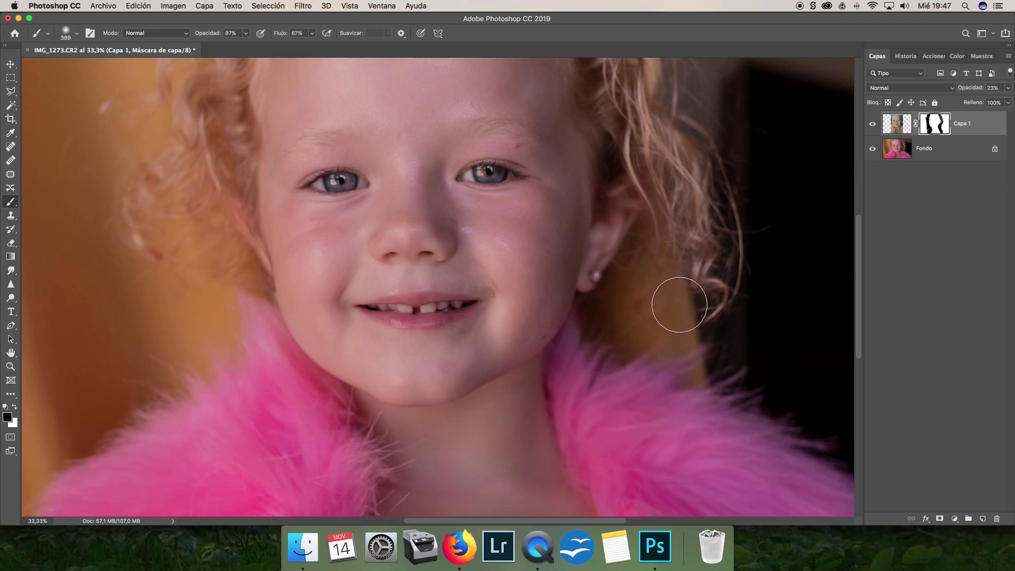
{"action": "key", "text": "super+minus"}
{"action": "left_click", "coordinate": [872, 125]}
{"action": "left_click", "coordinate": [873, 126]}
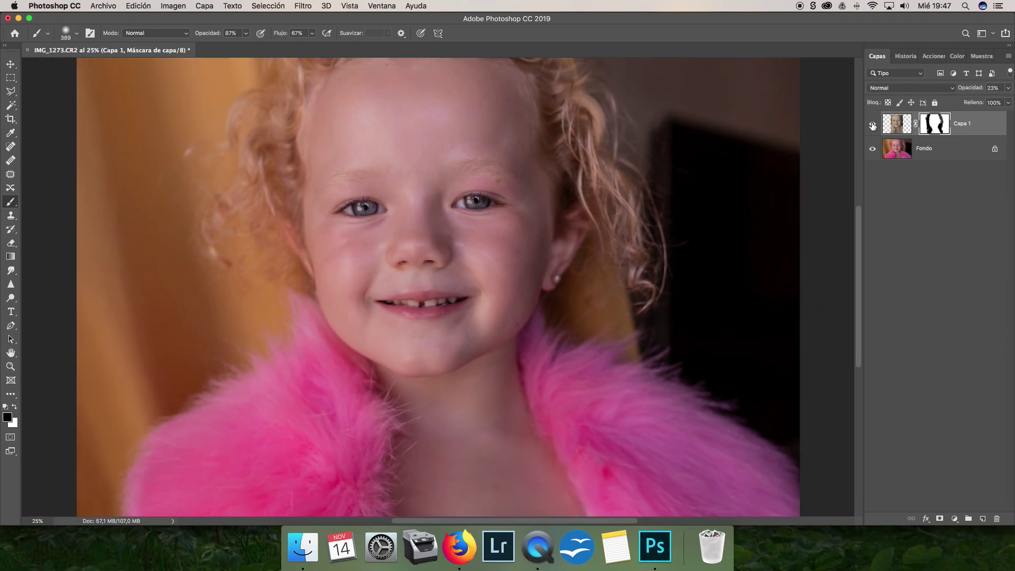
{"action": "key", "text": "super+plus"}
{"action": "left_click", "coordinate": [872, 125]}
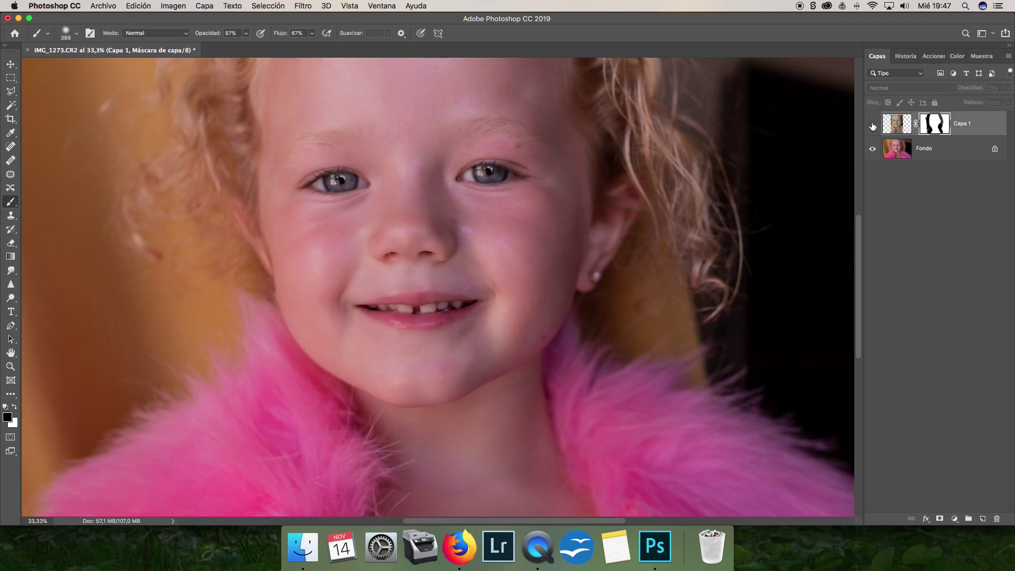
{"action": "left_click", "coordinate": [872, 126]}
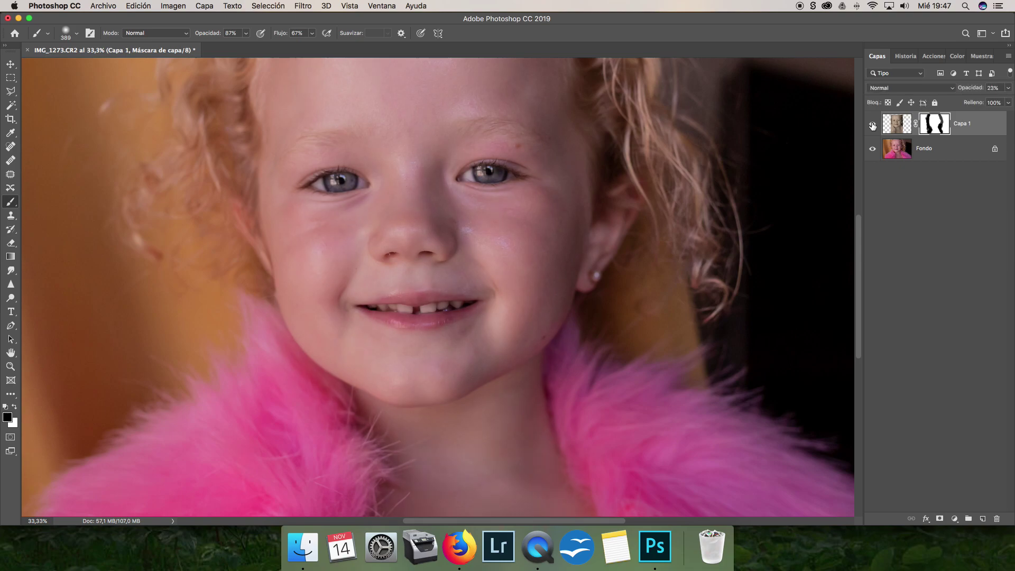
{"action": "key", "text": "super+minus"}
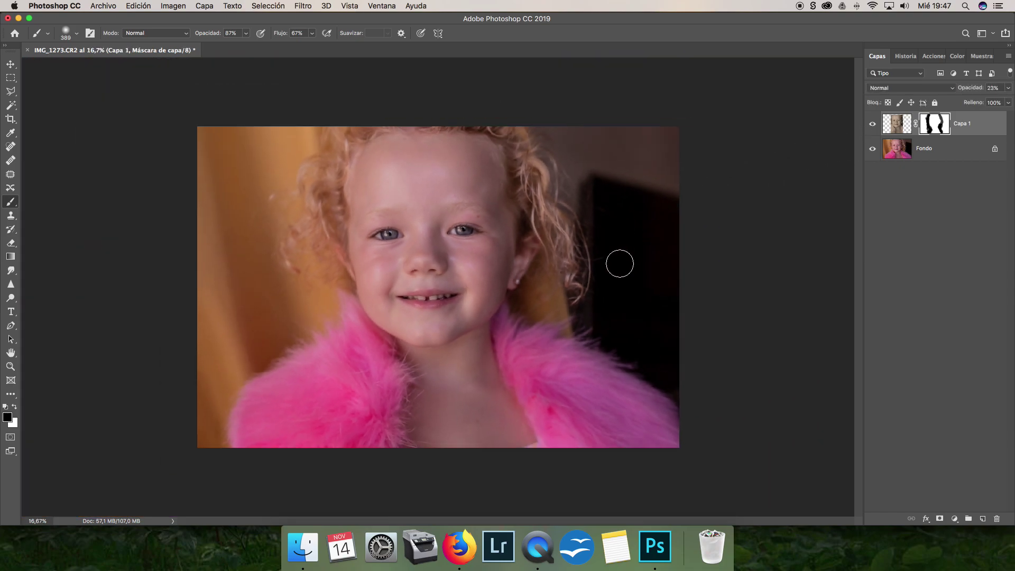